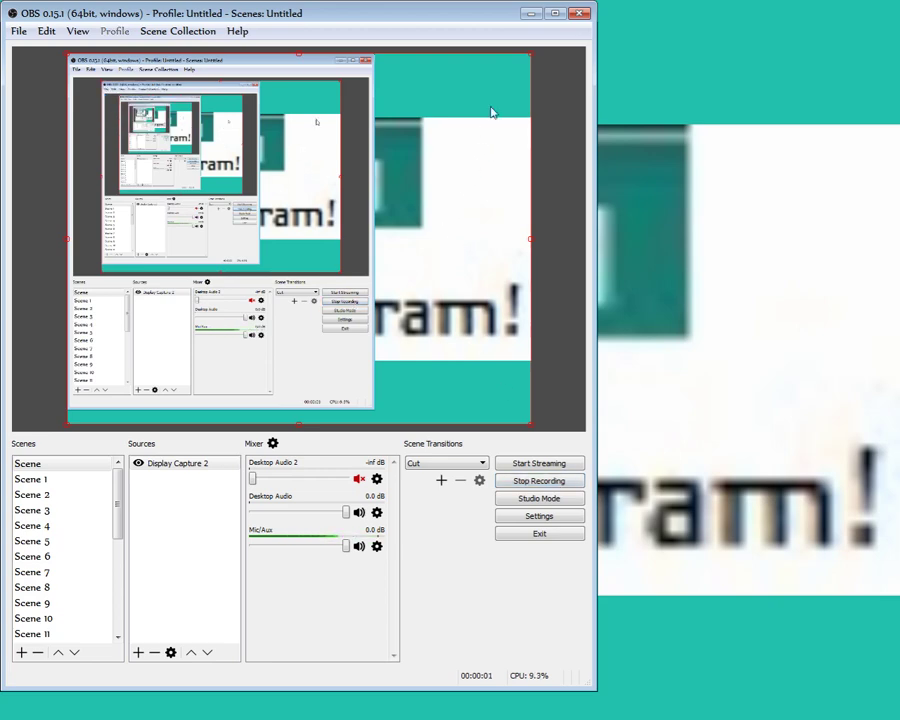
Step: Minimize the recorder window and start the 2000rip virtual machine from the Virtual PC Console
{"action": "left_click", "coordinate": [529, 15]}
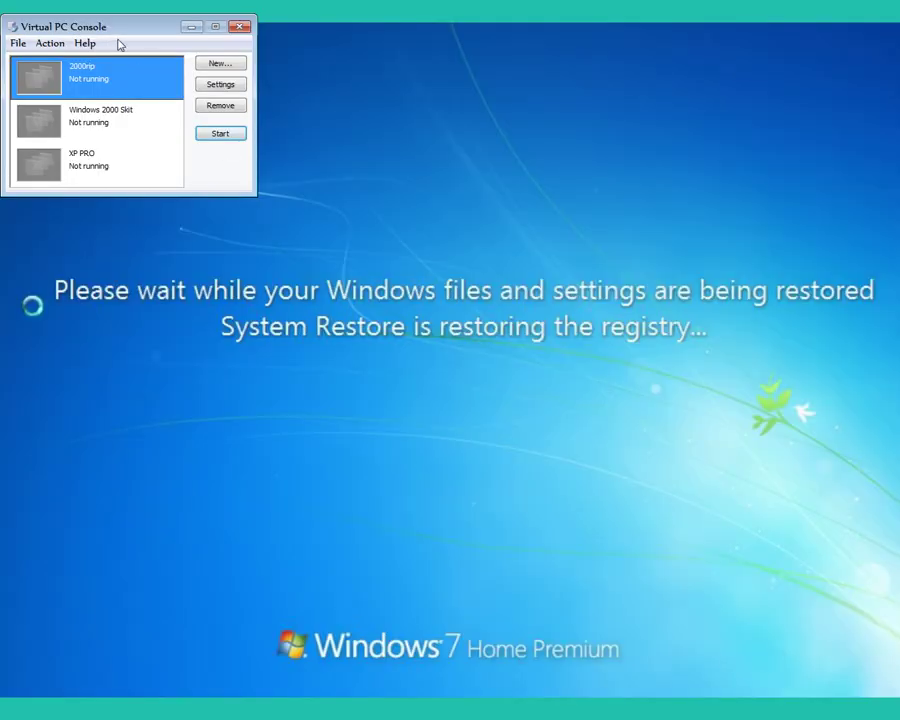
{"action": "left_click_drag", "start_coordinate": [114, 32], "coordinate": [123, 57]}
{"action": "left_click", "coordinate": [221, 161]}
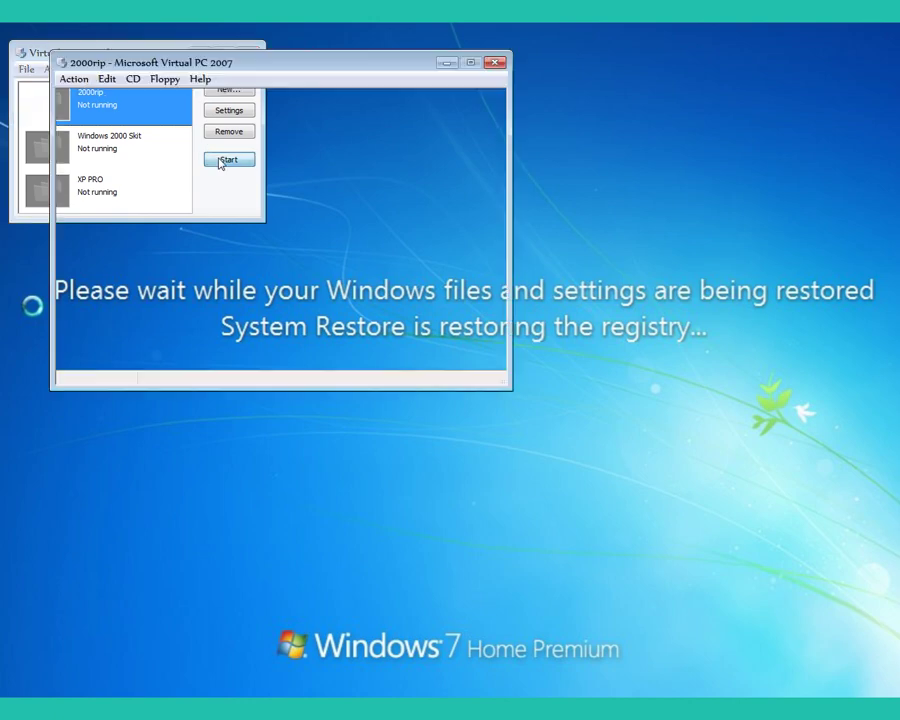
Step: Reposition the 2000rip virtual machine window while Windows 2000 boots so that its whole desktop fits on screen
{"action": "left_click_drag", "start_coordinate": [203, 70], "coordinate": [506, 356]}
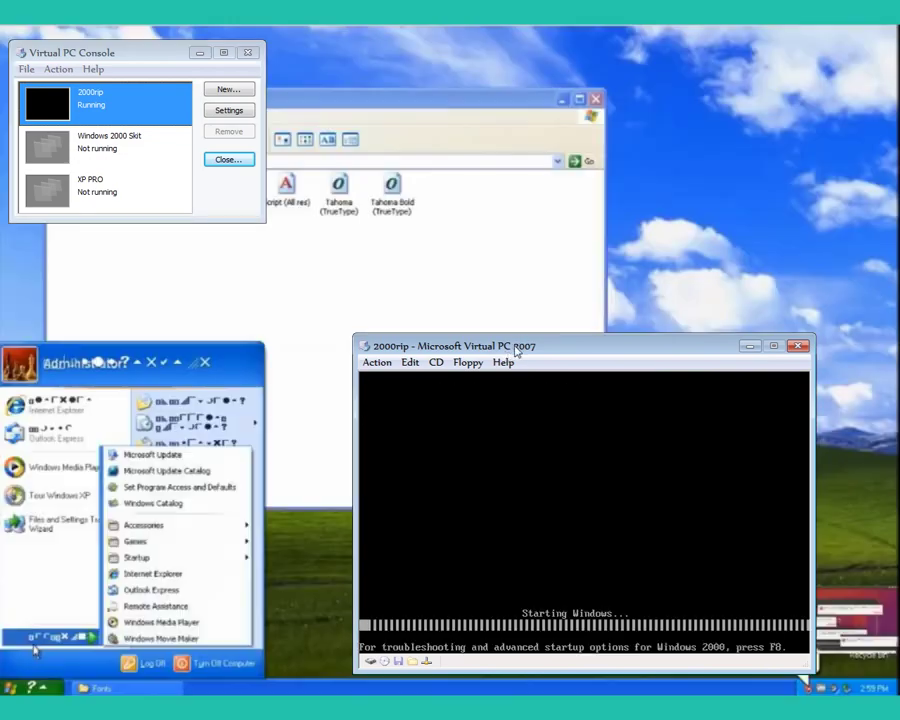
{"action": "left_click_drag", "start_coordinate": [507, 356], "coordinate": [548, 368]}
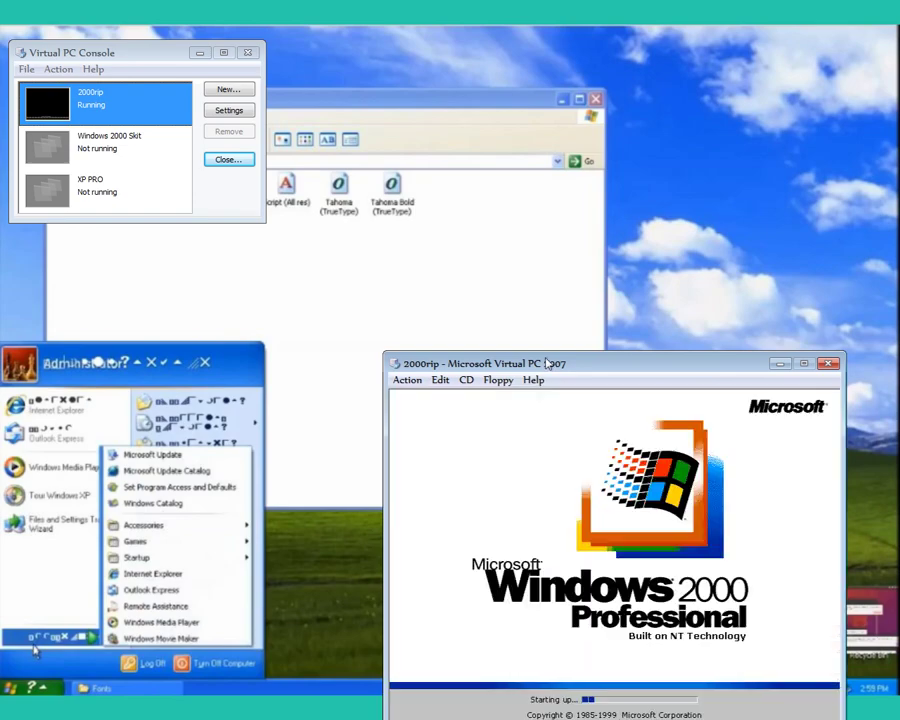
{"action": "left_click_drag", "start_coordinate": [432, 370], "coordinate": [425, 265]}
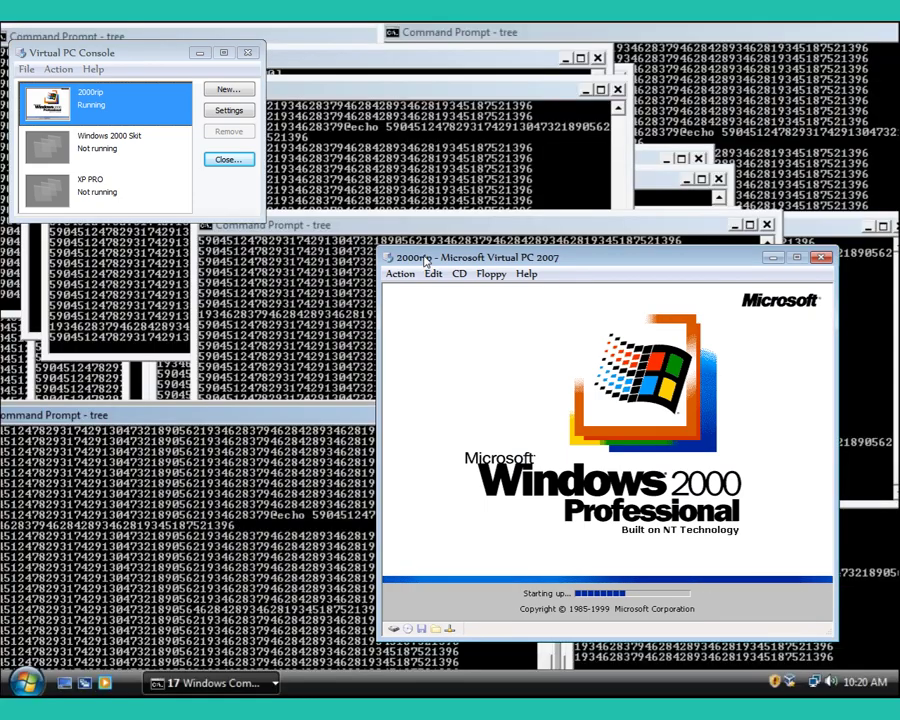
{"action": "left_click_drag", "start_coordinate": [427, 261], "coordinate": [465, 304]}
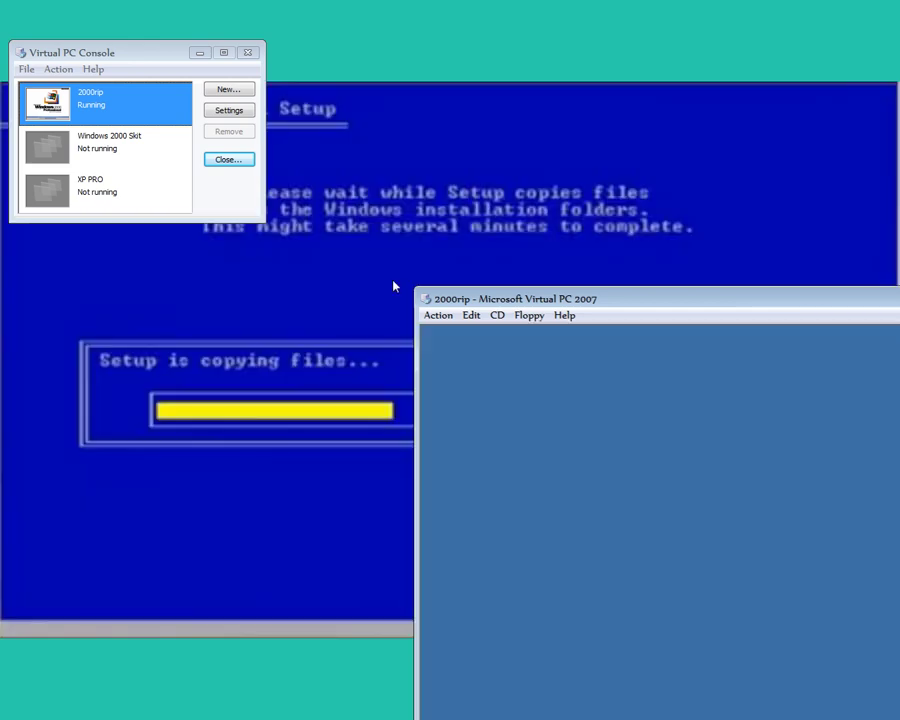
{"action": "left_click_drag", "start_coordinate": [534, 304], "coordinate": [243, 110]}
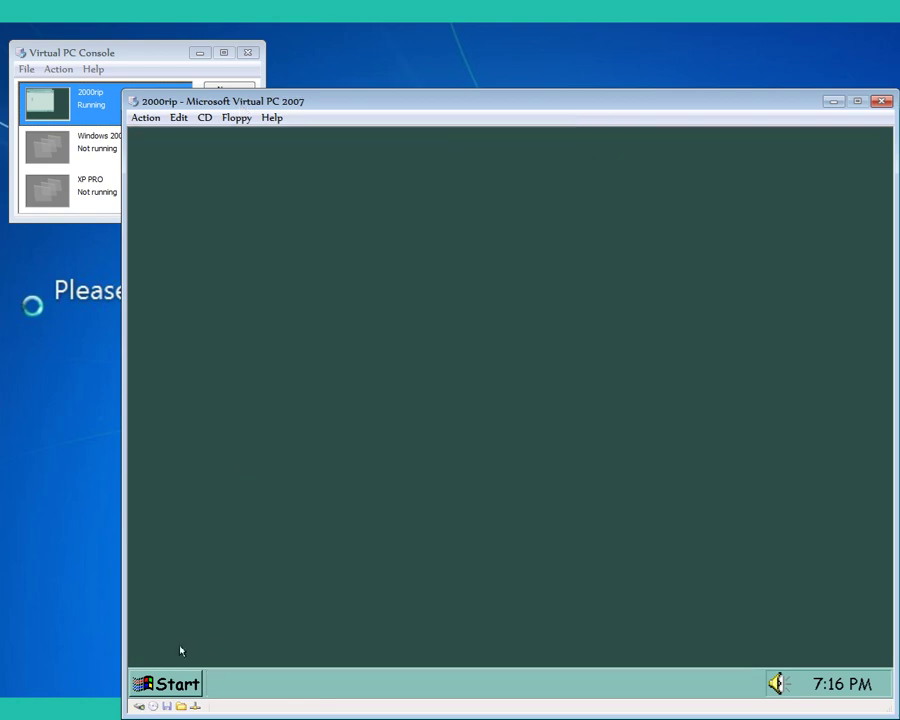
{"action": "left_click", "coordinate": [168, 684]}
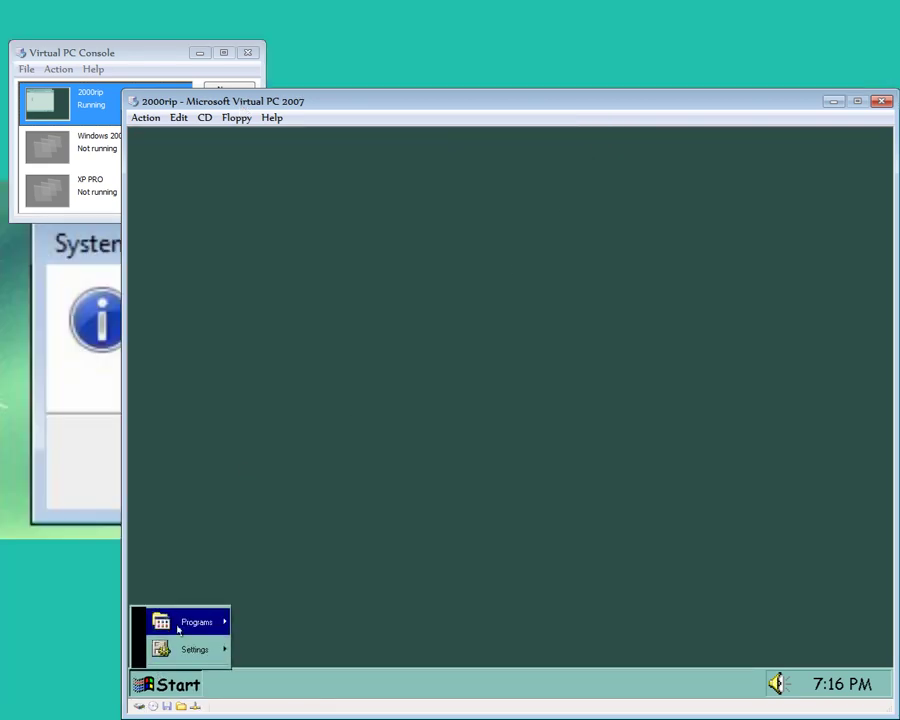
{"action": "mouse_move", "coordinate": [195, 648]}
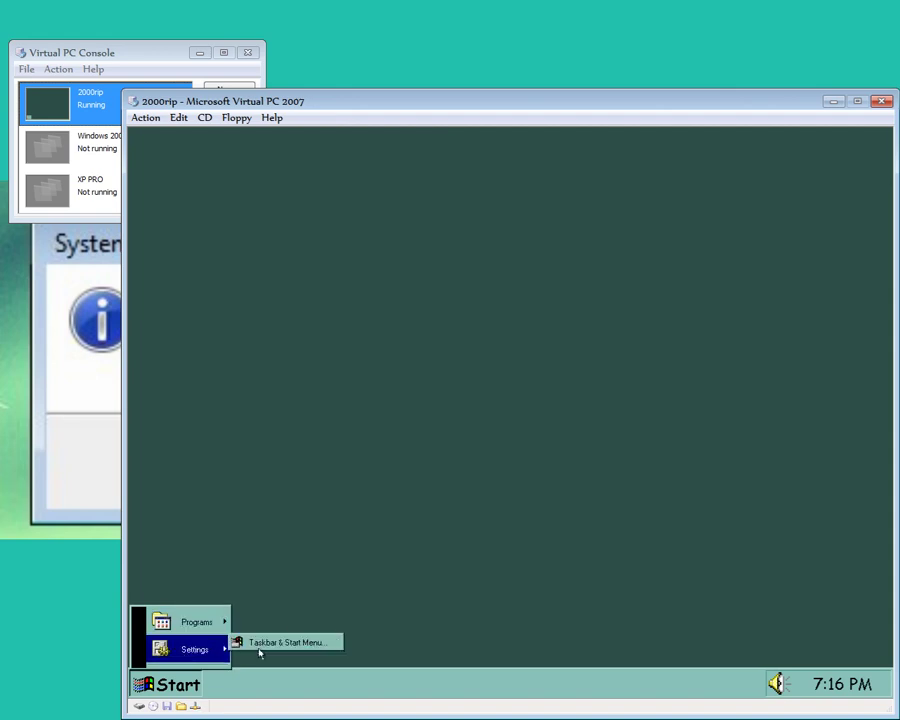
{"action": "left_click", "coordinate": [259, 648]}
{"action": "left_click", "coordinate": [355, 386]}
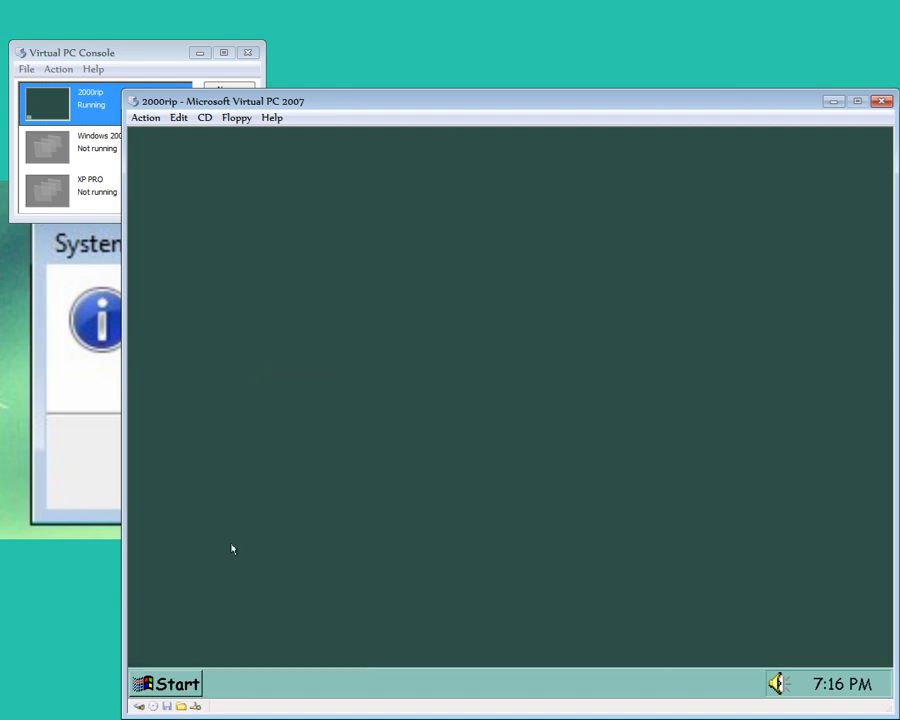
Step: Launch control.exe from the nested "get it yummy" program folder in the guest and close the Control Panel after viewing it
{"action": "left_click", "coordinate": [168, 684]}
{"action": "mouse_move", "coordinate": [197, 622]}
{"action": "mouse_move", "coordinate": [260, 615]}
{"action": "mouse_move", "coordinate": [316, 615]}
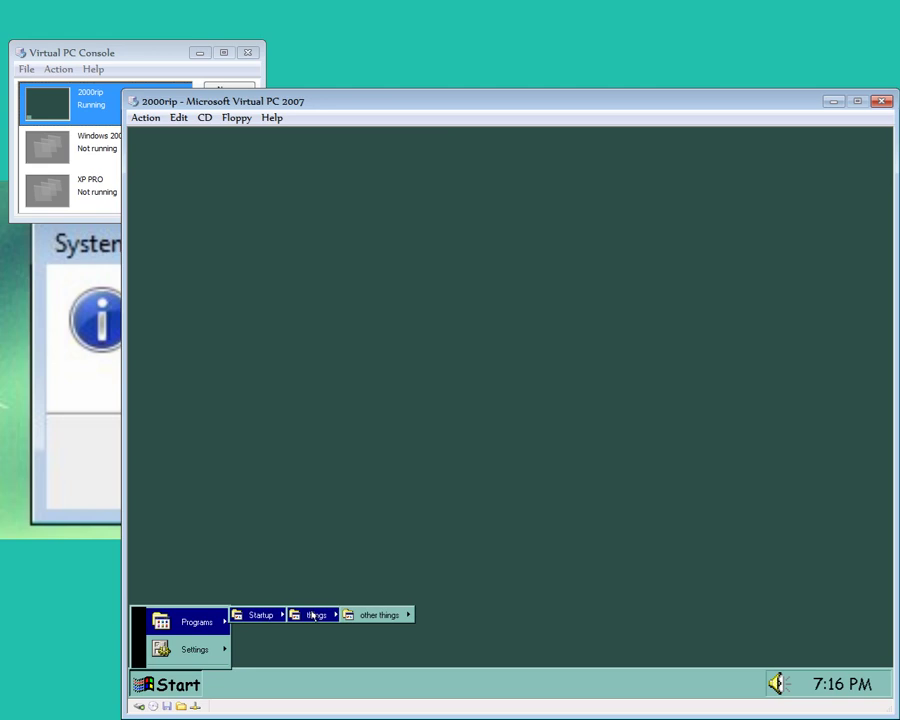
{"action": "mouse_move", "coordinate": [380, 615]}
{"action": "mouse_move", "coordinate": [446, 615]}
{"action": "mouse_move", "coordinate": [505, 615]}
{"action": "mouse_move", "coordinate": [563, 615]}
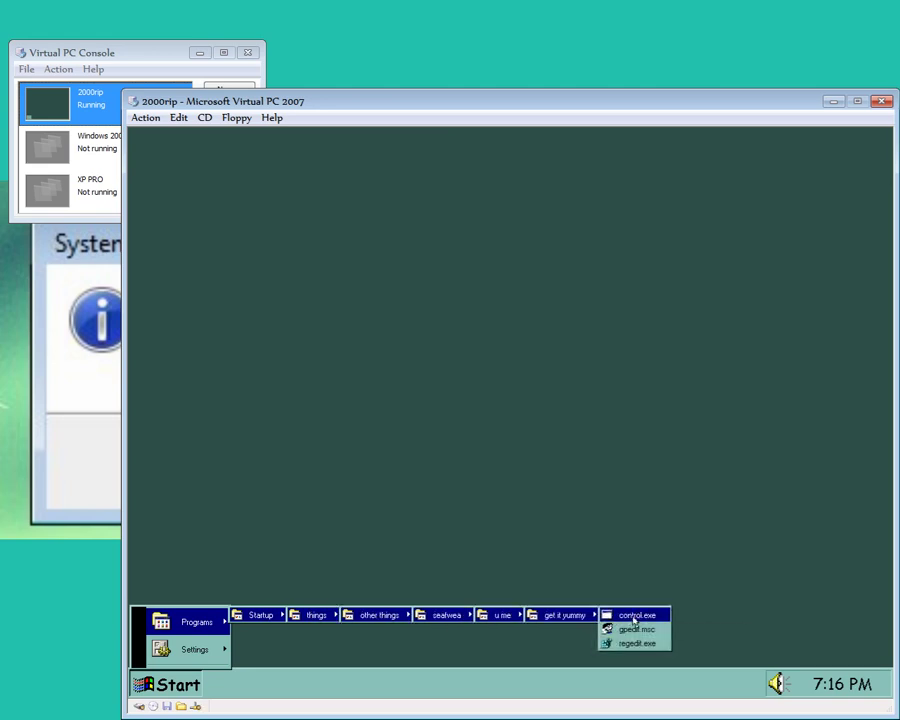
{"action": "left_click", "coordinate": [618, 617]}
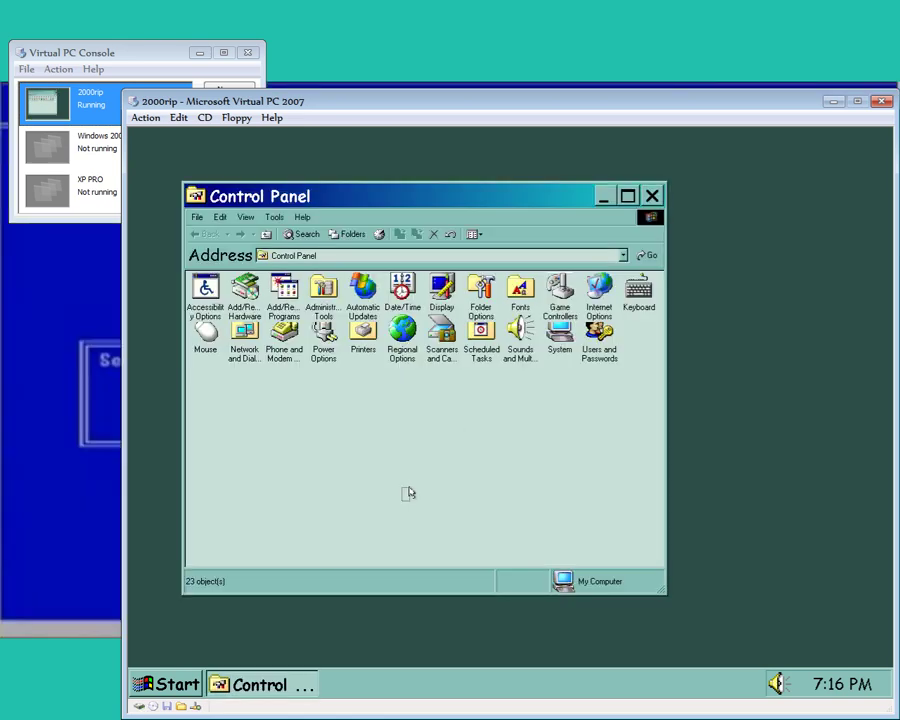
{"action": "left_click", "coordinate": [651, 195]}
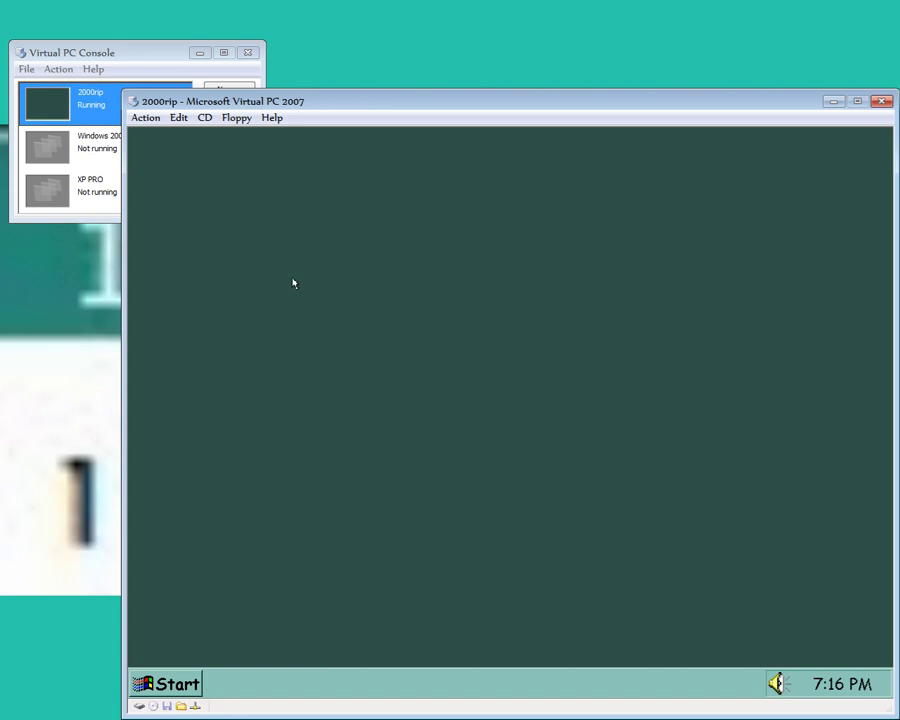
Step: Send the Ctrl+Alt+Del command to the virtual machine and dismiss the Restrictions messages
{"action": "left_click", "coordinate": [145, 117]}
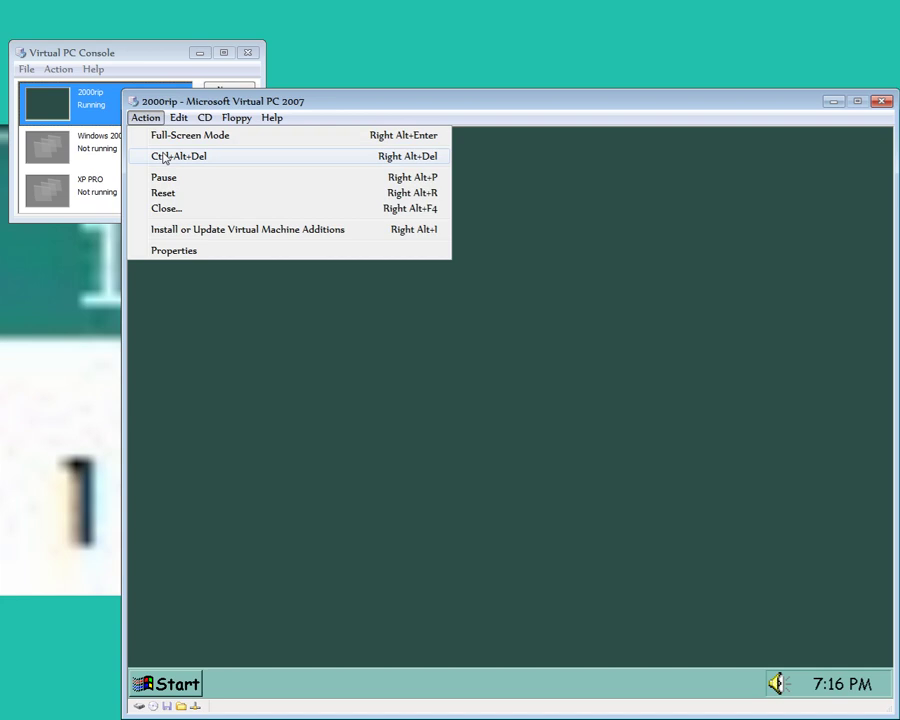
{"action": "left_click", "coordinate": [165, 157]}
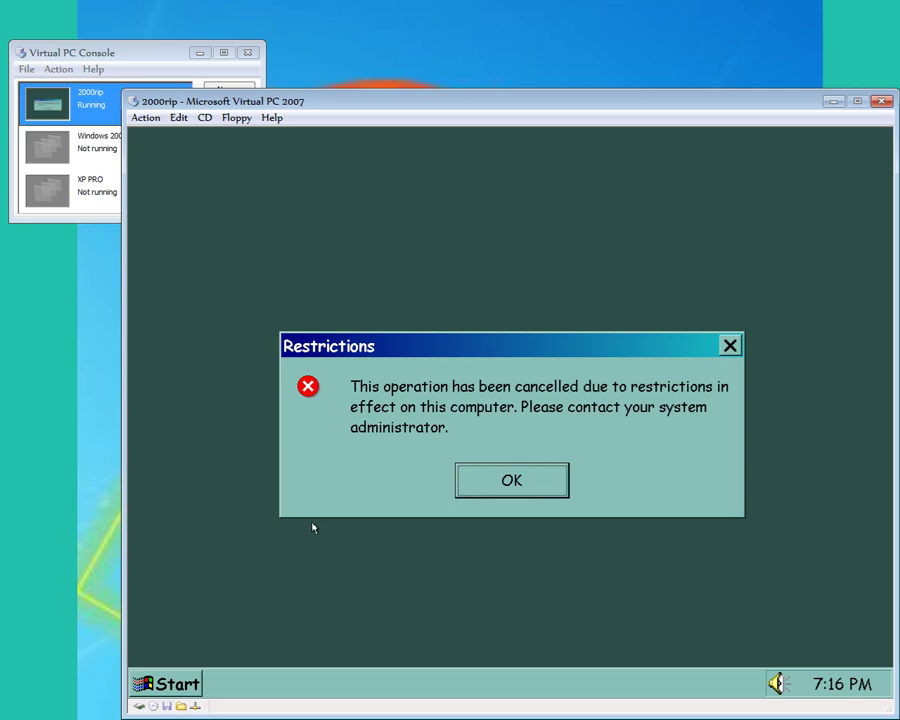
{"action": "key", "text": "Return"}
{"action": "key", "text": "Return"}
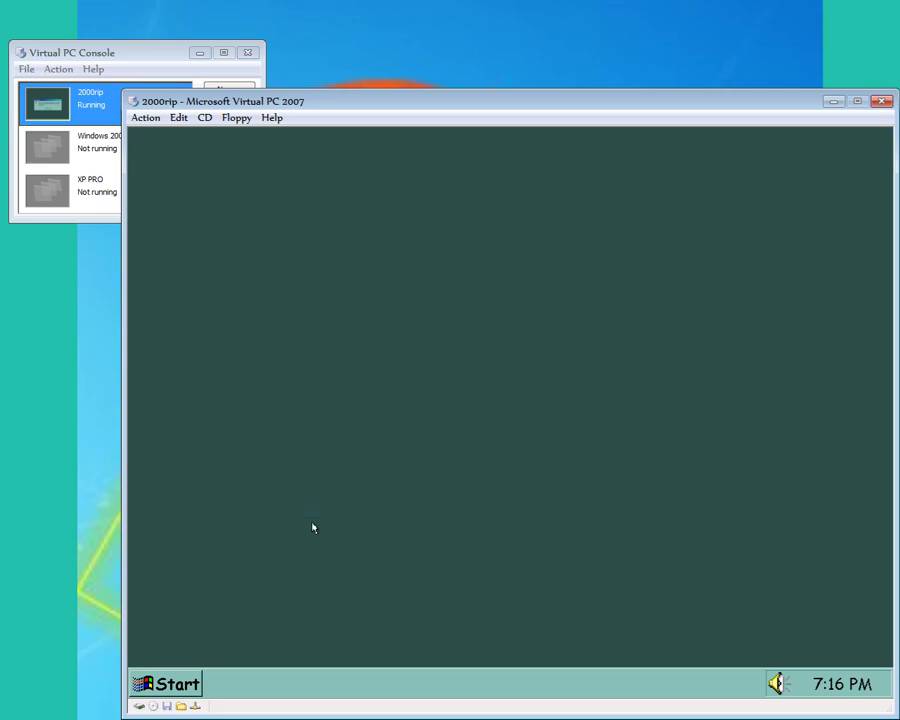
{"action": "key", "text": "Return"}
{"action": "key", "text": "Return"}
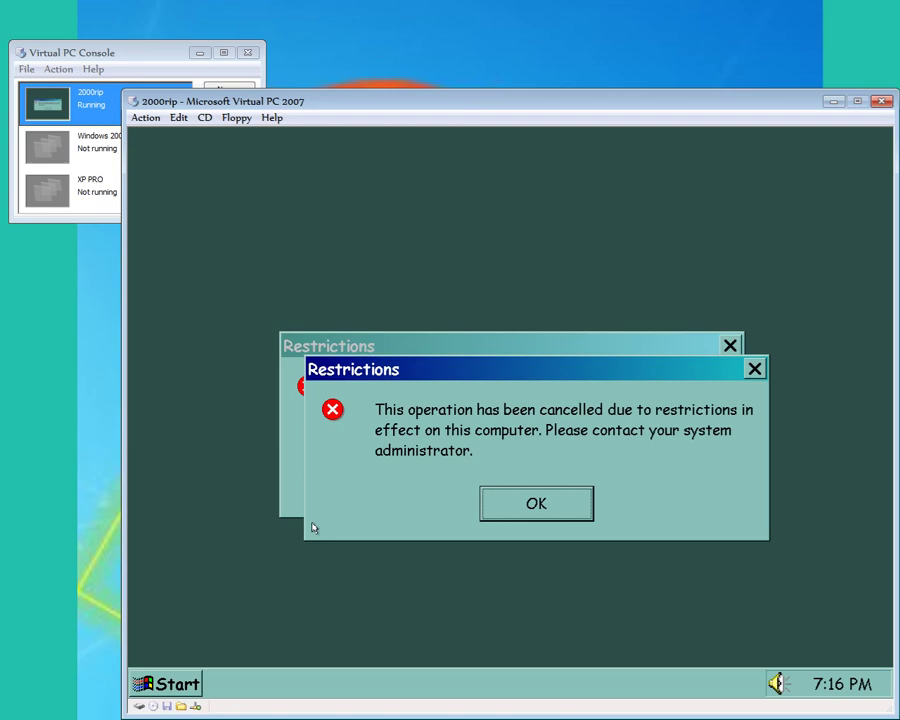
{"action": "key", "text": "Return"}
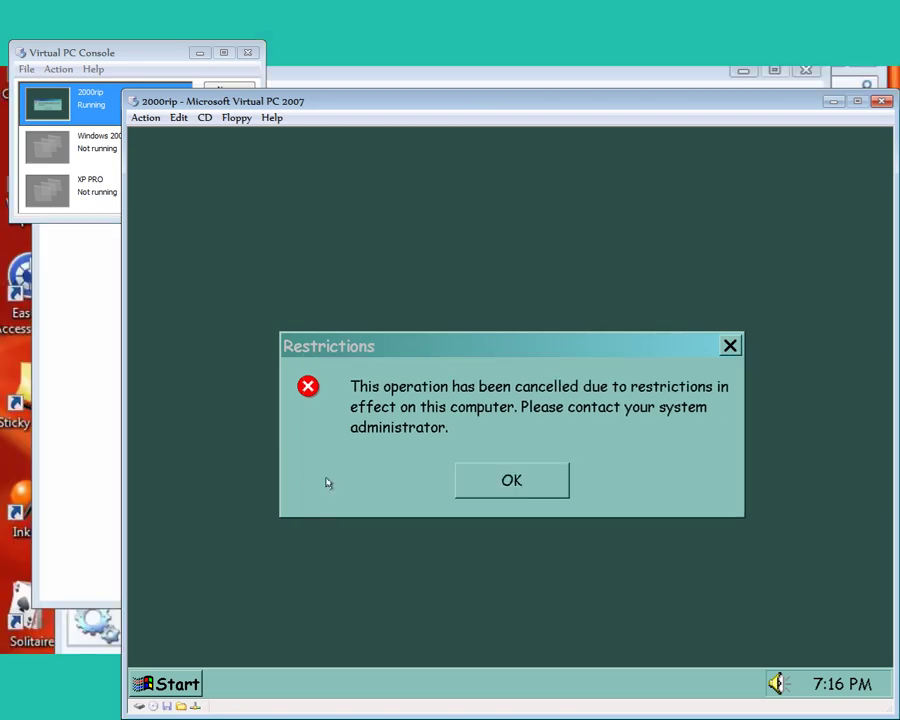
{"action": "left_click", "coordinate": [518, 489]}
Step: Open the "get it yummy" folder, nested under Startup in the guest's programs, in its own window
{"action": "left_click", "coordinate": [168, 684]}
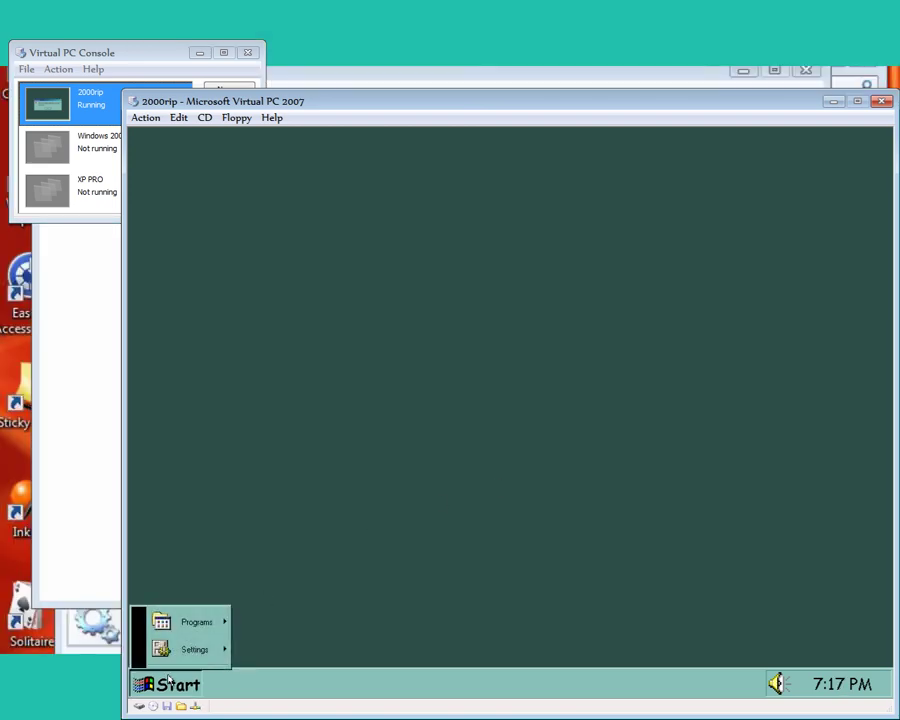
{"action": "mouse_move", "coordinate": [201, 622]}
{"action": "mouse_move", "coordinate": [261, 615]}
{"action": "mouse_move", "coordinate": [316, 615]}
{"action": "mouse_move", "coordinate": [379, 615]}
{"action": "mouse_move", "coordinate": [446, 615]}
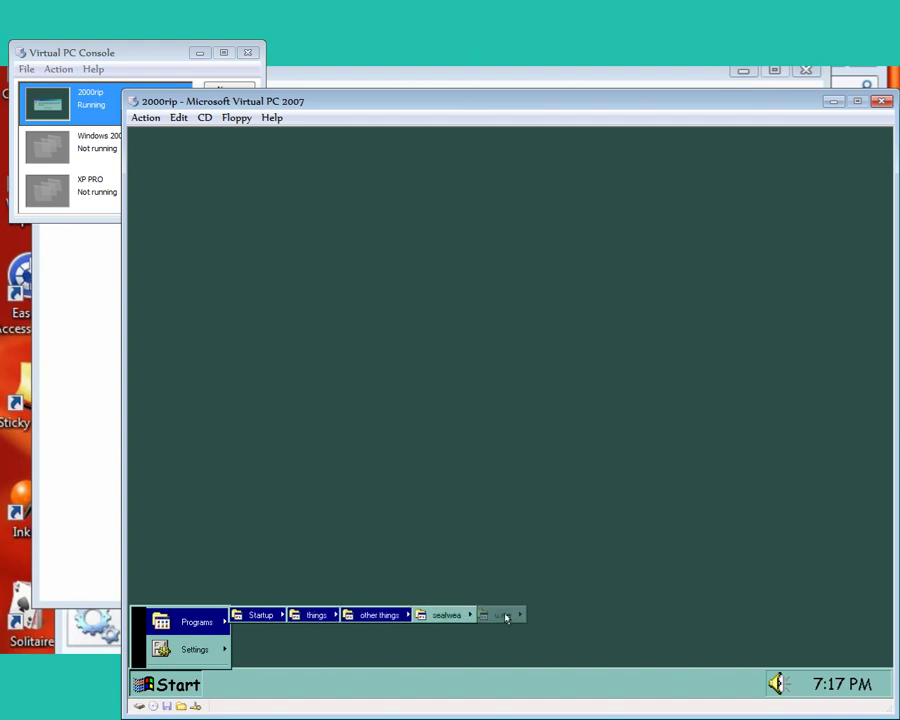
{"action": "mouse_move", "coordinate": [502, 615]}
{"action": "mouse_move", "coordinate": [564, 615]}
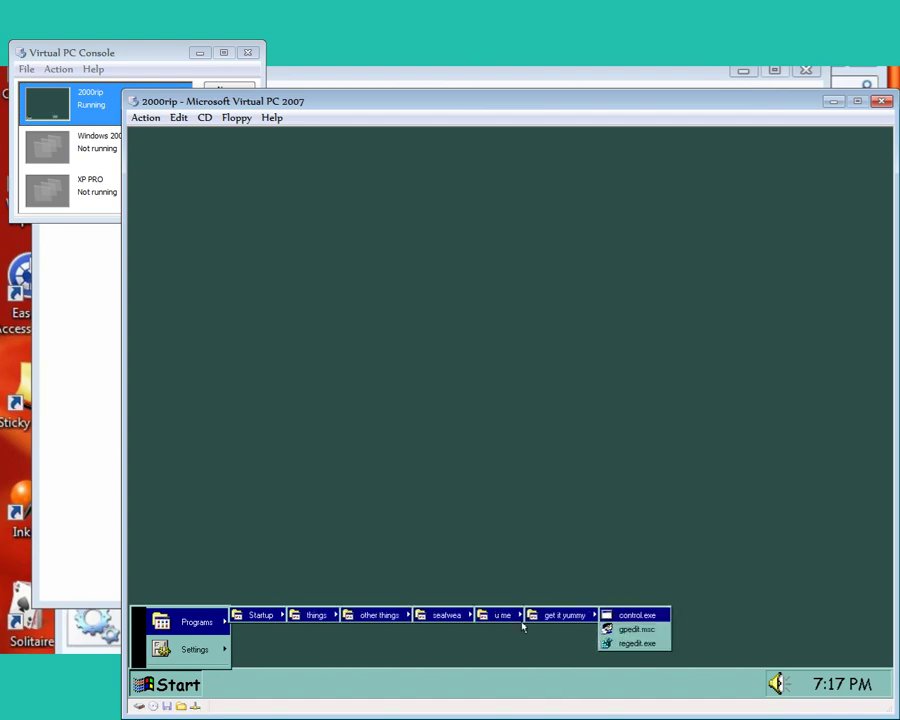
{"action": "right_click", "coordinate": [565, 616]}
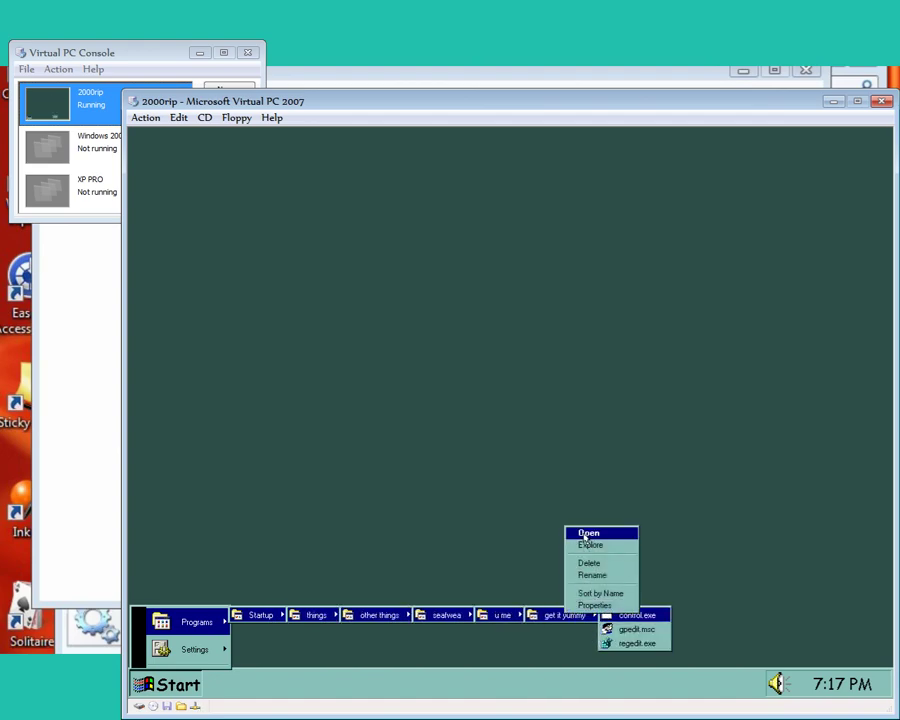
{"action": "left_click", "coordinate": [590, 532]}
Step: Try to create a new shortcut to iexplore.exe in the "get it yummy" folder
{"action": "right_click", "coordinate": [414, 402]}
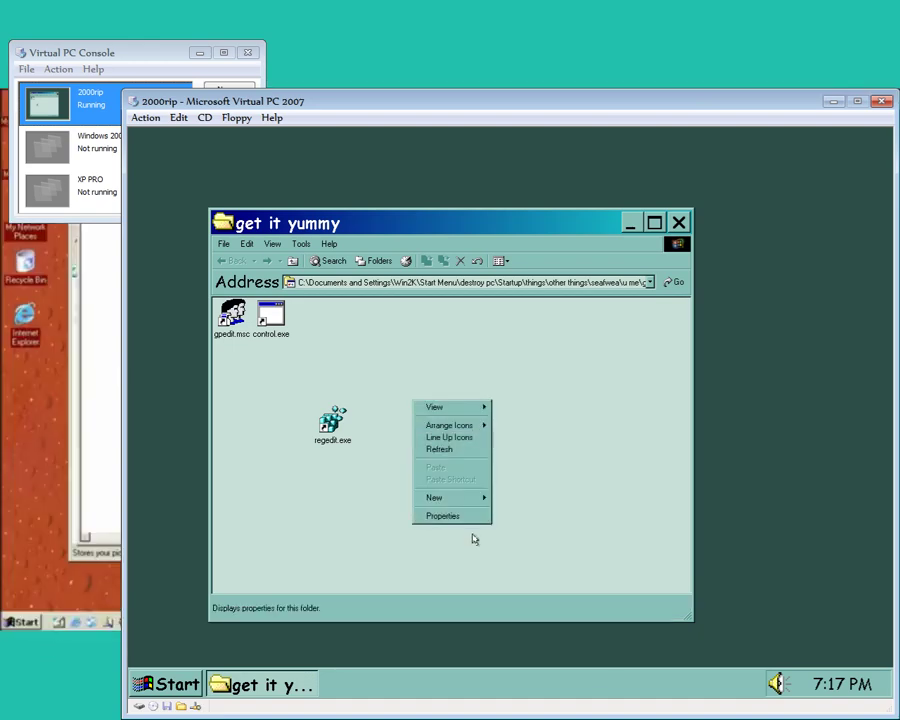
{"action": "mouse_move", "coordinate": [461, 502]}
{"action": "left_click", "coordinate": [540, 512]}
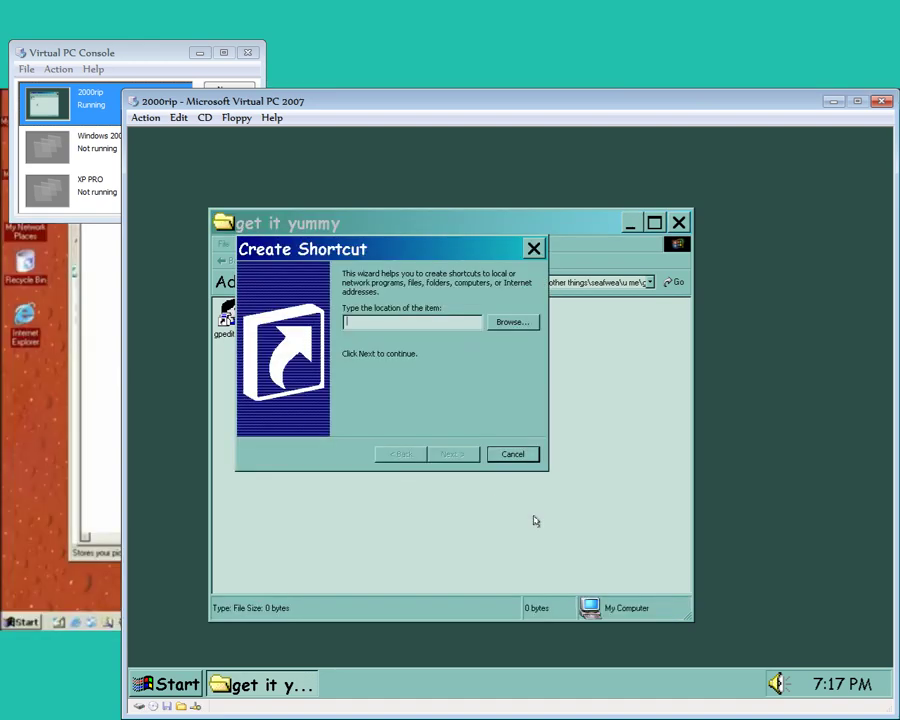
{"action": "type", "text": "iexplore.exe"}
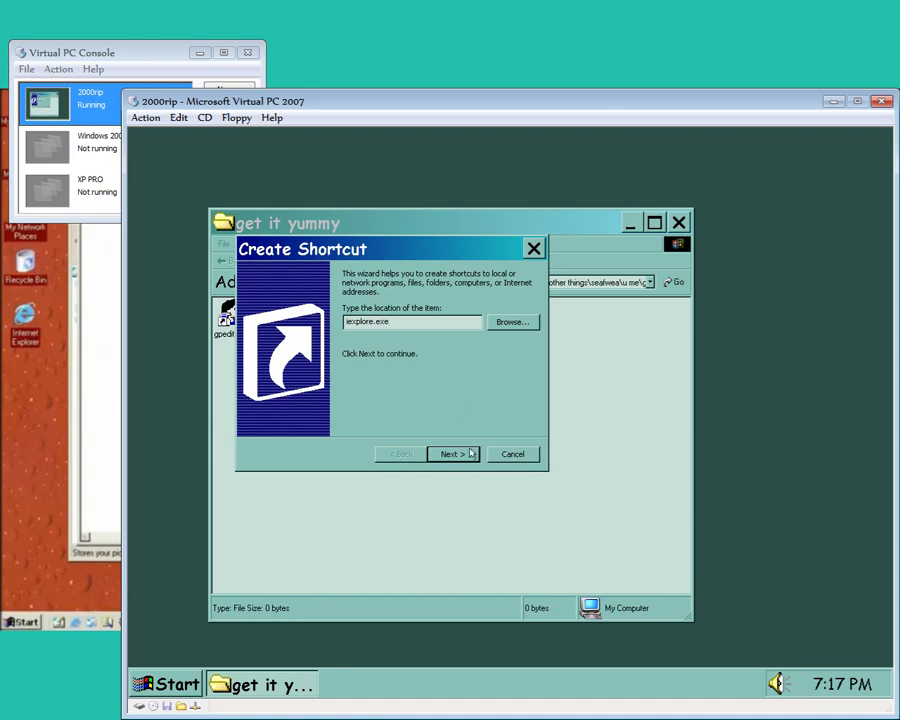
{"action": "left_click", "coordinate": [470, 454]}
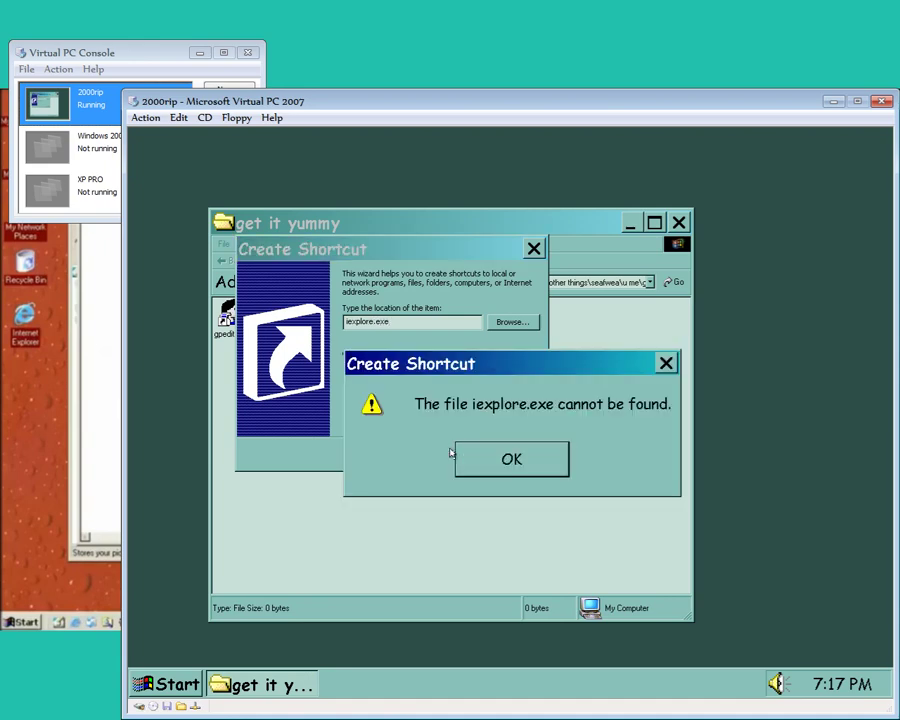
{"action": "left_click", "coordinate": [500, 452]}
Step: Try iexplore and iexplorer as alternative item locations for the new shortcut
{"action": "left_click", "coordinate": [418, 321]}
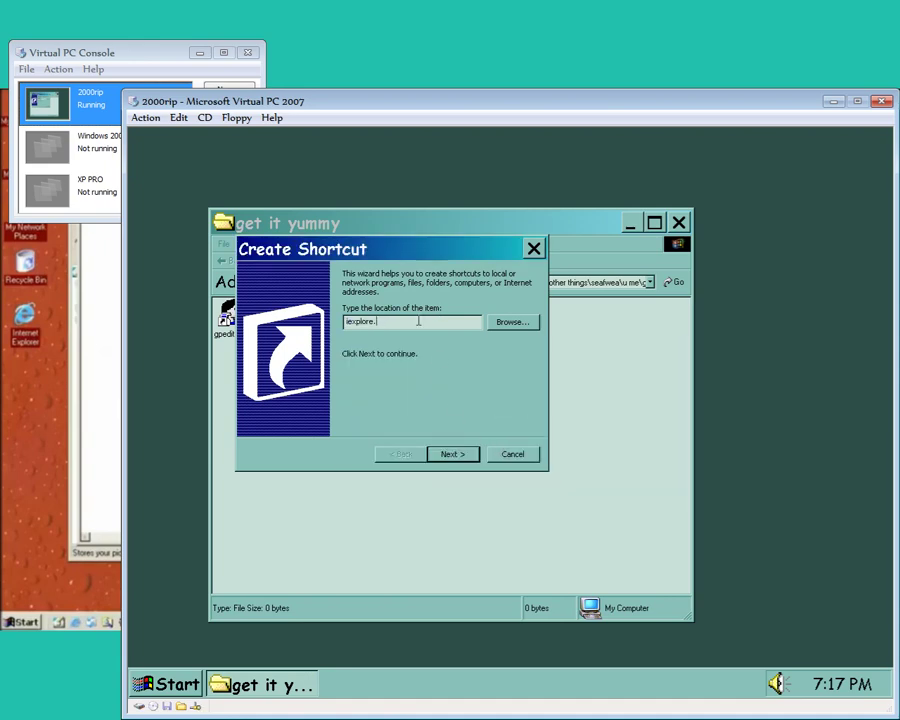
{"action": "left_click", "coordinate": [462, 455]}
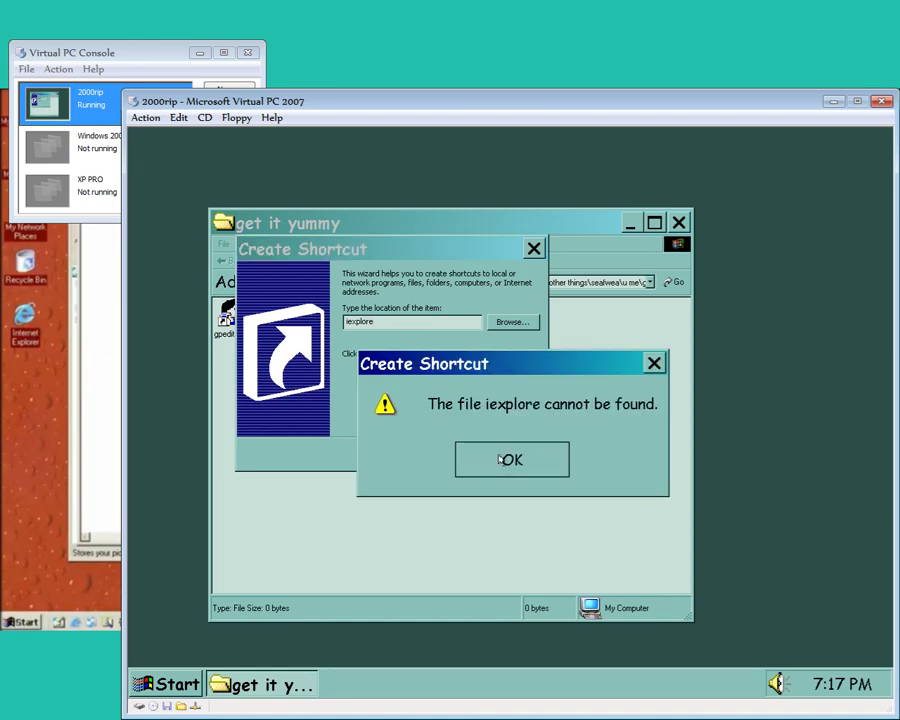
{"action": "left_click", "coordinate": [460, 456]}
{"action": "left_click", "coordinate": [425, 321]}
{"action": "left_click_drag", "start_coordinate": [425, 321], "coordinate": [300, 343]}
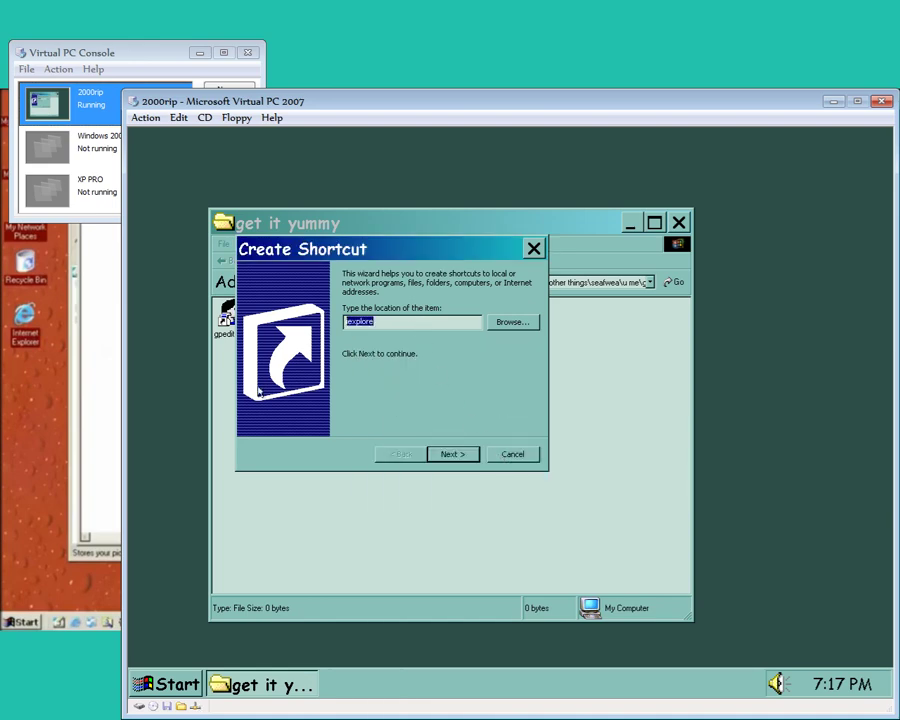
{"action": "key", "text": "BackSpace"}
{"action": "type", "text": "i"}
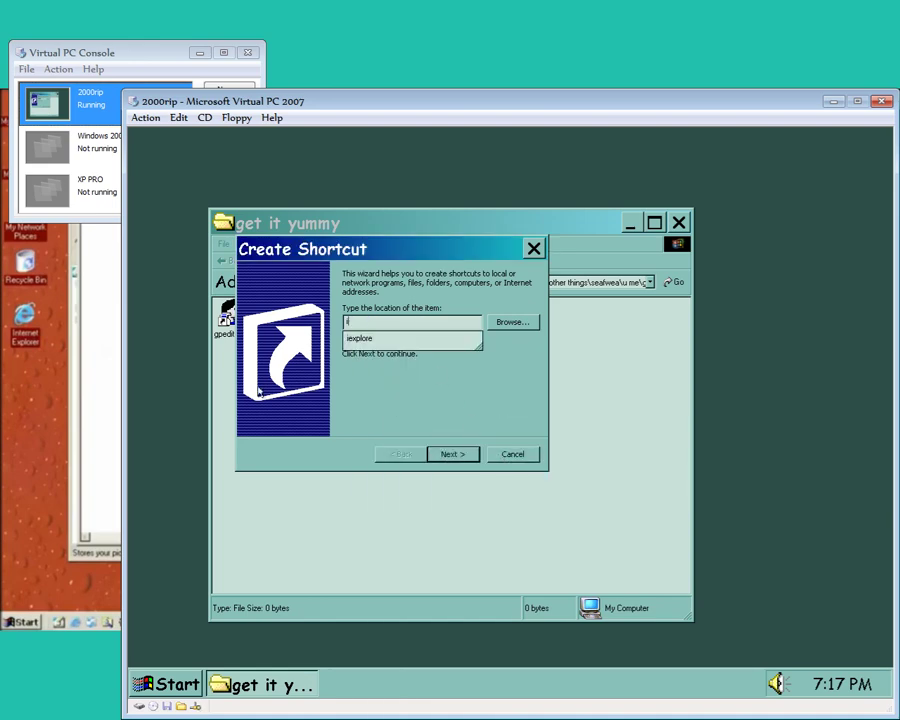
{"action": "type", "text": "explorer"}
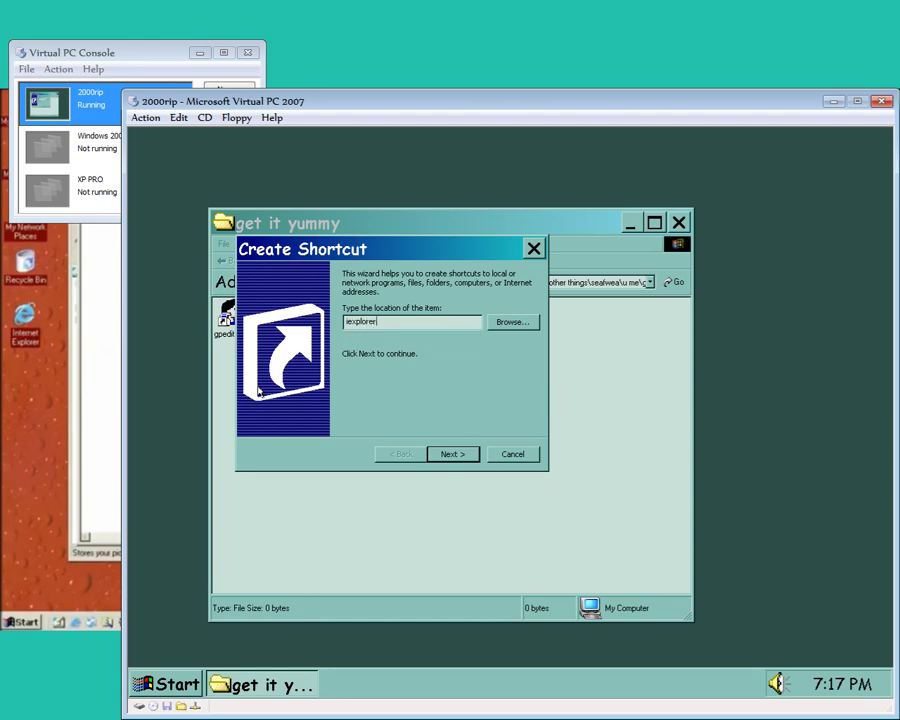
{"action": "left_click", "coordinate": [453, 452]}
{"action": "left_click", "coordinate": [460, 456]}
Step: Enter explore as the shortcut's location, erase it again and cancel the Create Shortcut wizard
{"action": "type", "text": "explore"}
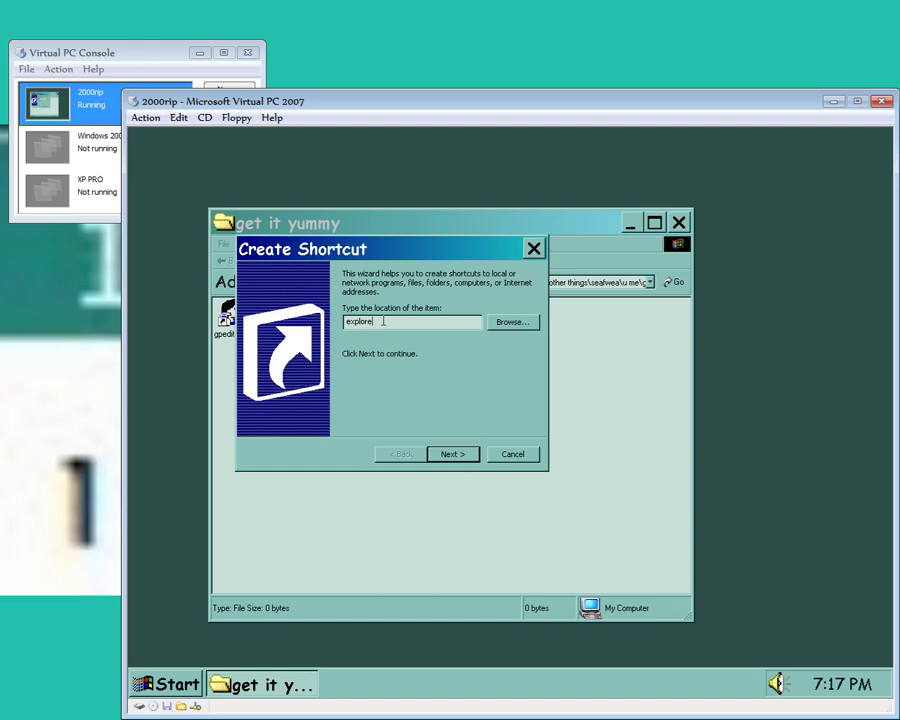
{"action": "key", "text": "BackSpace"}
{"action": "key", "text": "BackSpace"}
{"action": "key", "text": "BackSpace"}
{"action": "key", "text": "BackSpace"}
{"action": "key", "text": "BackSpace"}
{"action": "left_click", "coordinate": [505, 454]}
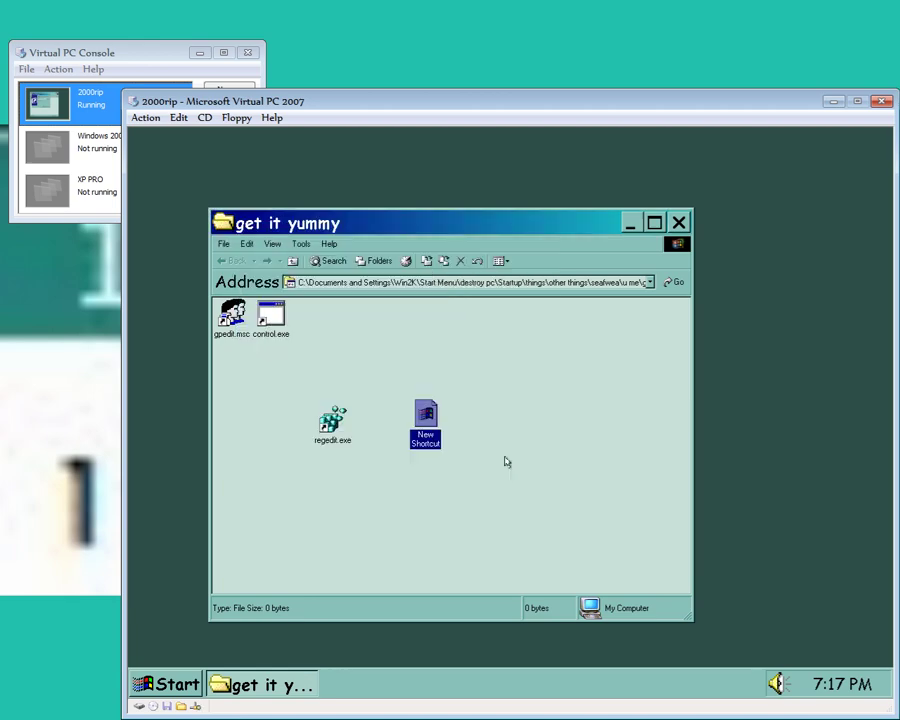
{"action": "left_click_drag", "start_coordinate": [436, 468], "coordinate": [406, 387]}
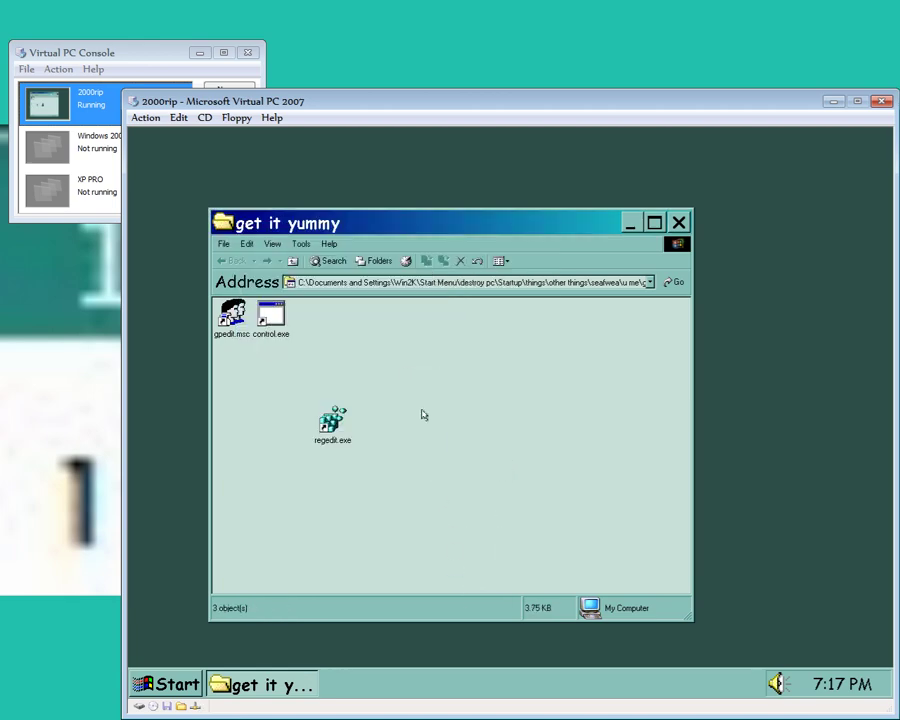
Step: Open the Group Policy console from the gpedit.msc shortcut in the "get it yummy" folder
{"action": "left_click", "coordinate": [231, 319]}
{"action": "double_click", "coordinate": [231, 318]}
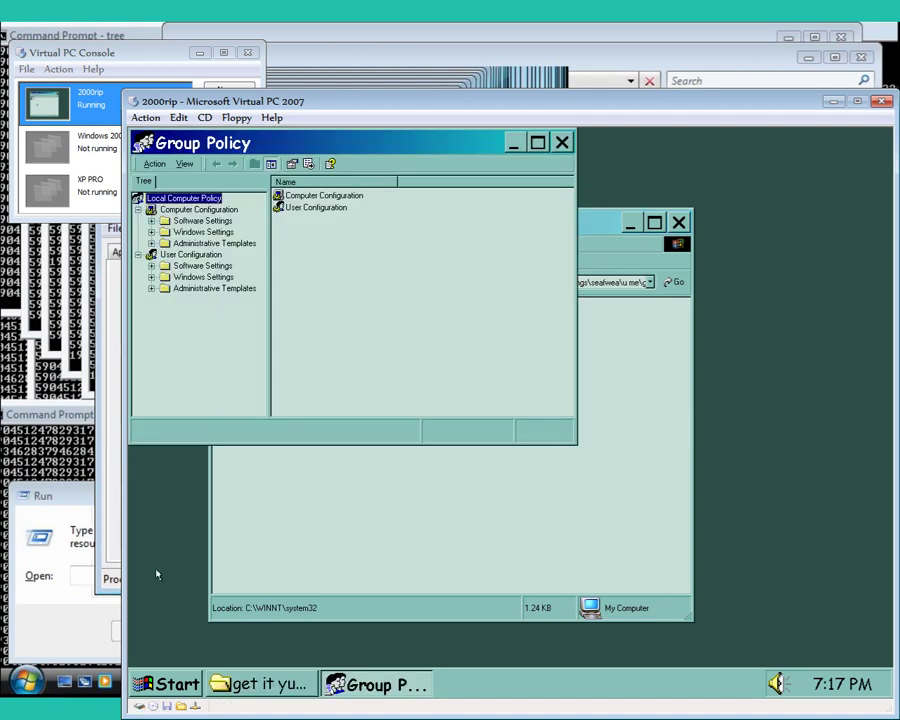
Step: Examine the guest's nested program folders from Startup down to "get it yummy" and its contents, launching nothing
{"action": "left_click", "coordinate": [162, 680]}
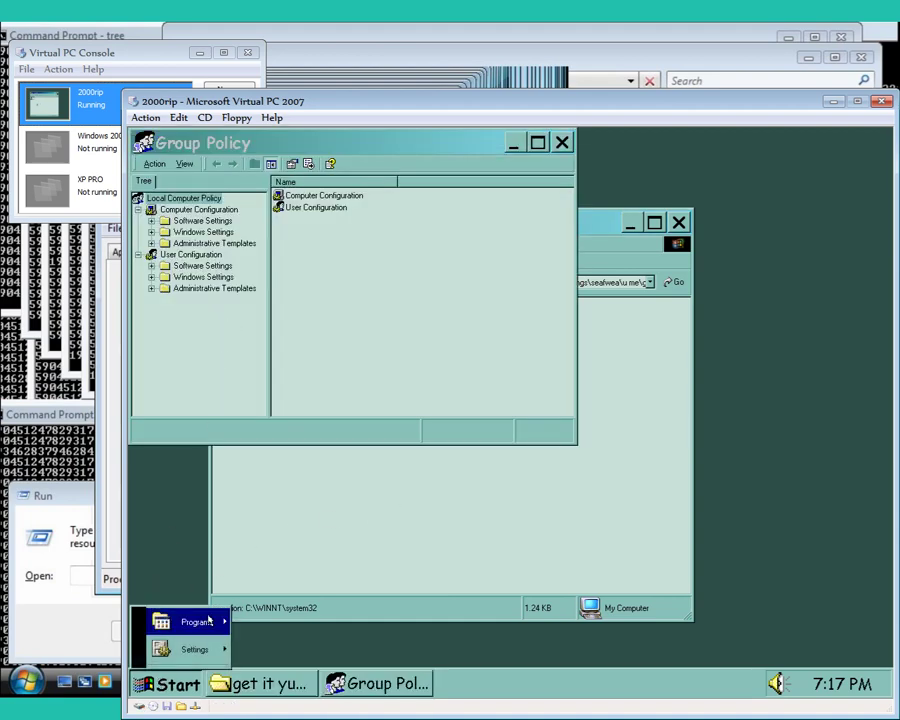
{"action": "mouse_move", "coordinate": [207, 621]}
{"action": "mouse_move", "coordinate": [316, 614]}
{"action": "mouse_move", "coordinate": [379, 614]}
{"action": "mouse_move", "coordinate": [446, 614]}
{"action": "mouse_move", "coordinate": [502, 614]}
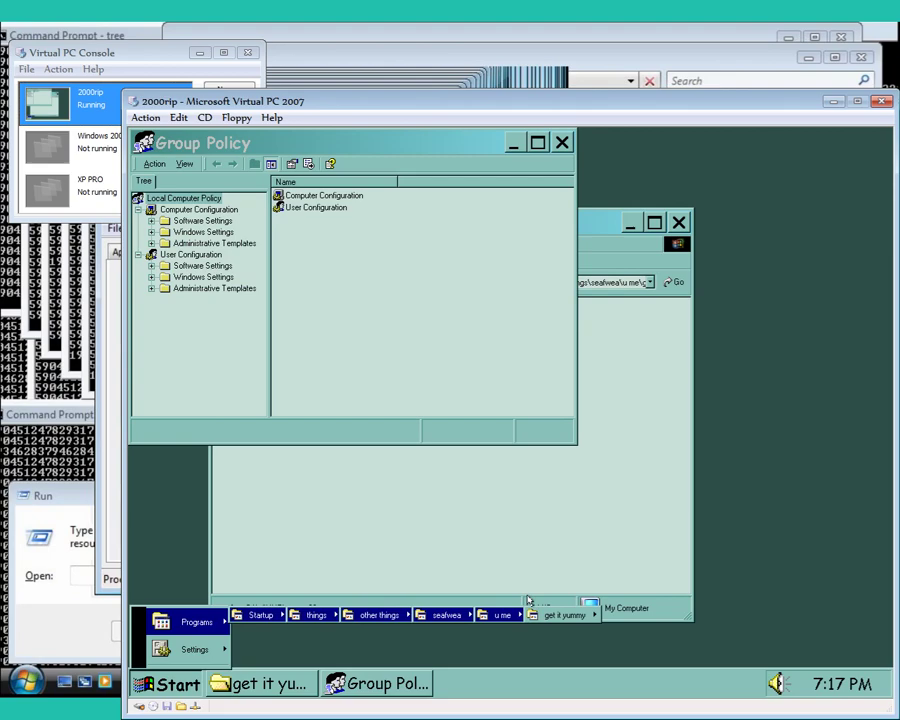
{"action": "mouse_move", "coordinate": [590, 613]}
{"action": "left_click", "coordinate": [756, 519]}
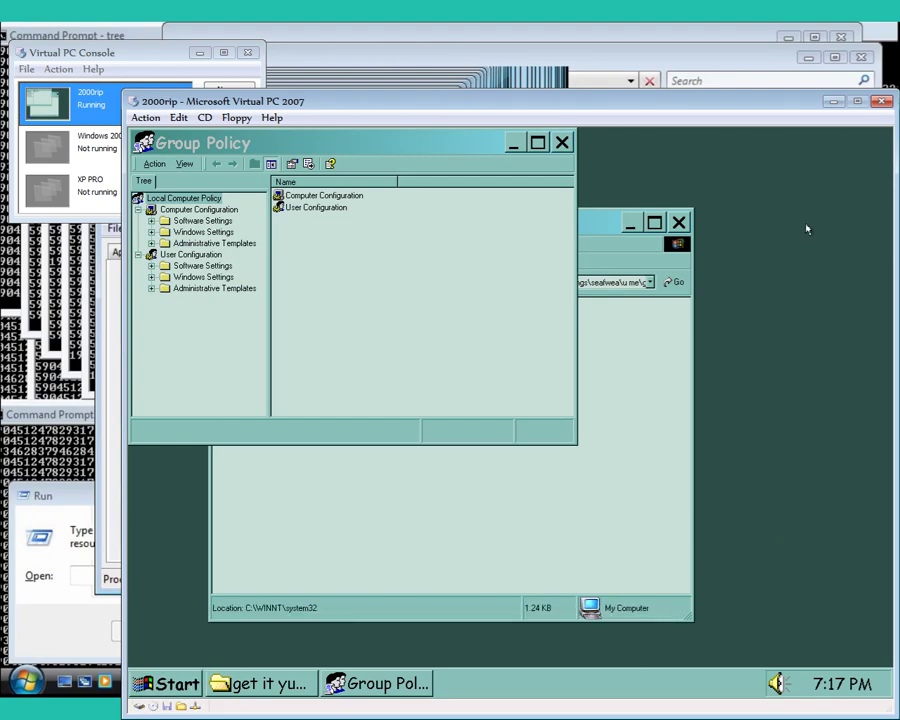
Step: Reposition the 2000rip virtual machine window on the host desktop and maximize the guest's Group Policy window
{"action": "left_click_drag", "start_coordinate": [686, 112], "coordinate": [631, 97]}
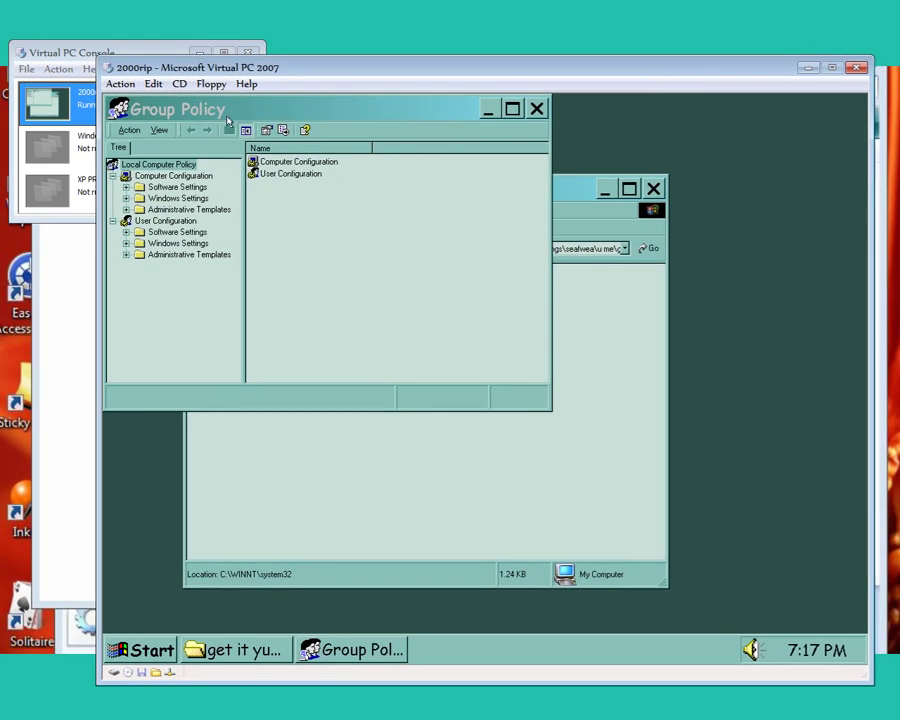
{"action": "left_click", "coordinate": [512, 108]}
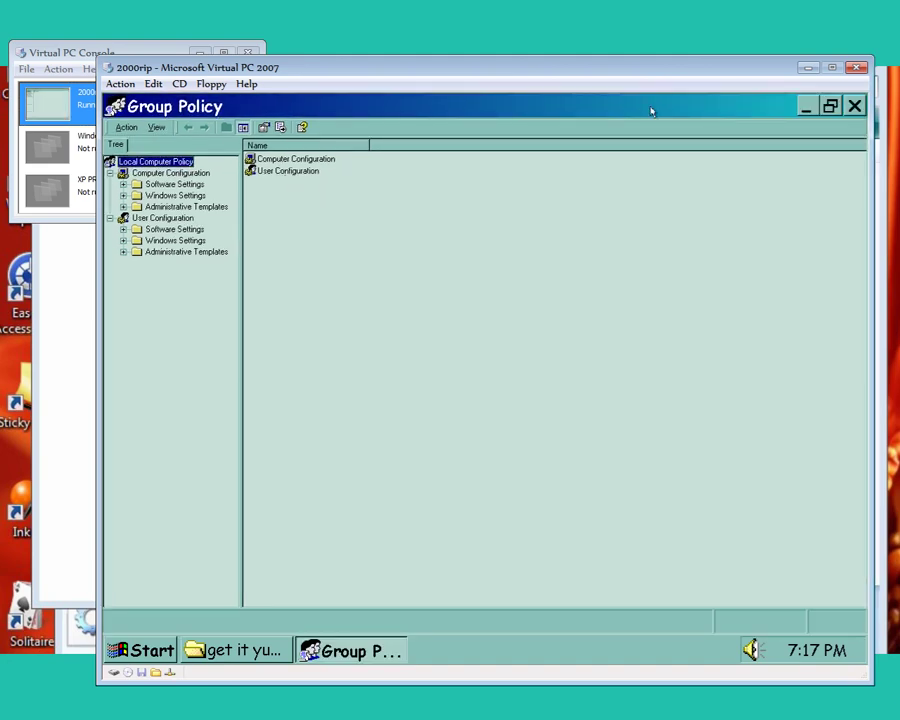
Step: Close the 2000rip virtual machine with the Shut down Windows 2000 option
{"action": "left_click", "coordinate": [856, 67]}
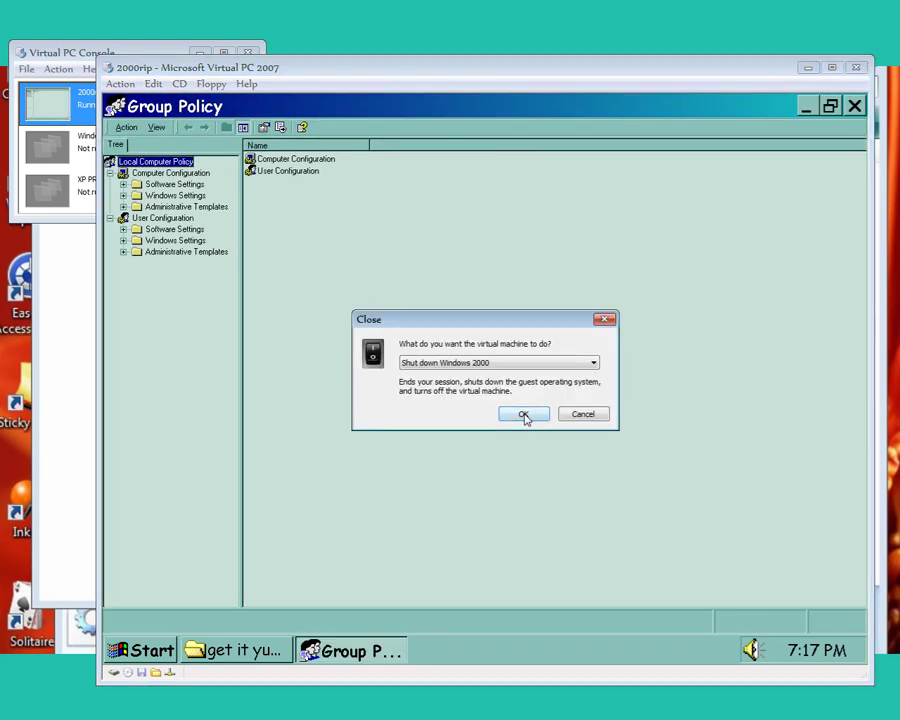
{"action": "left_click", "coordinate": [426, 363]}
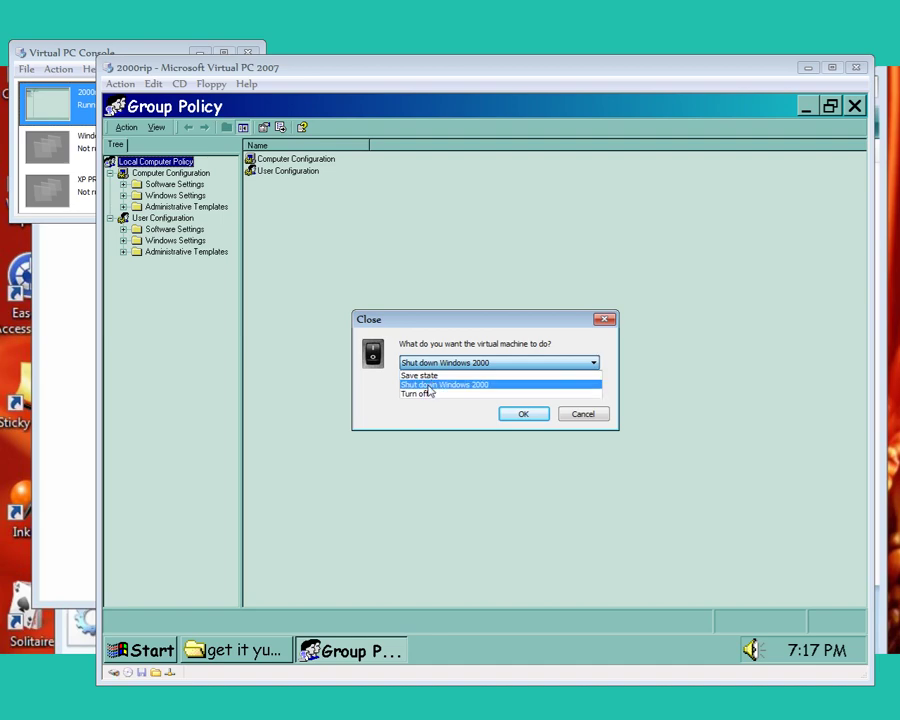
{"action": "left_click", "coordinate": [428, 385]}
{"action": "left_click", "coordinate": [523, 413]}
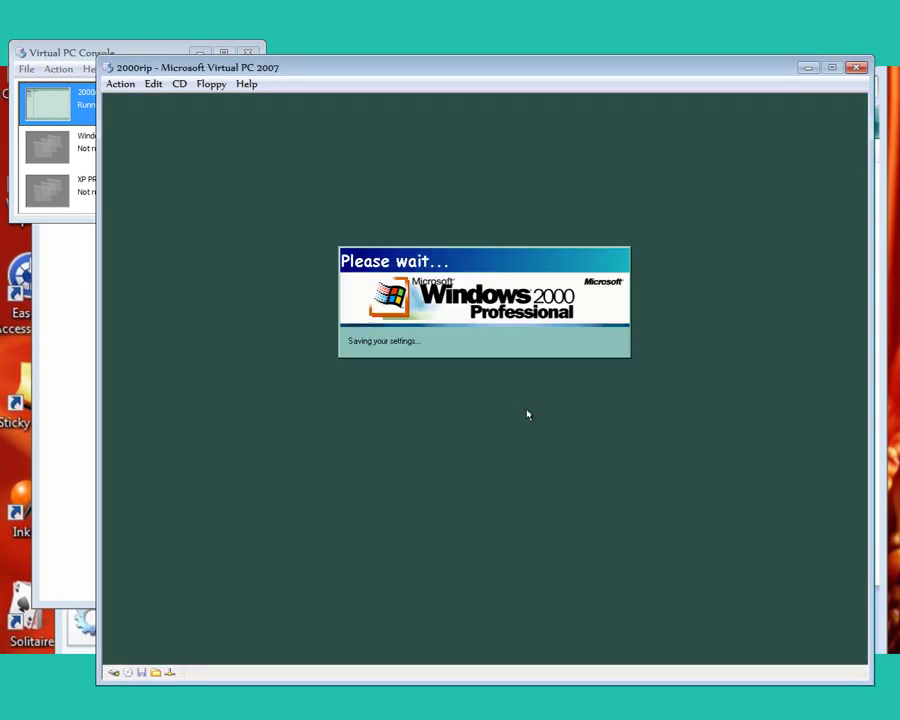